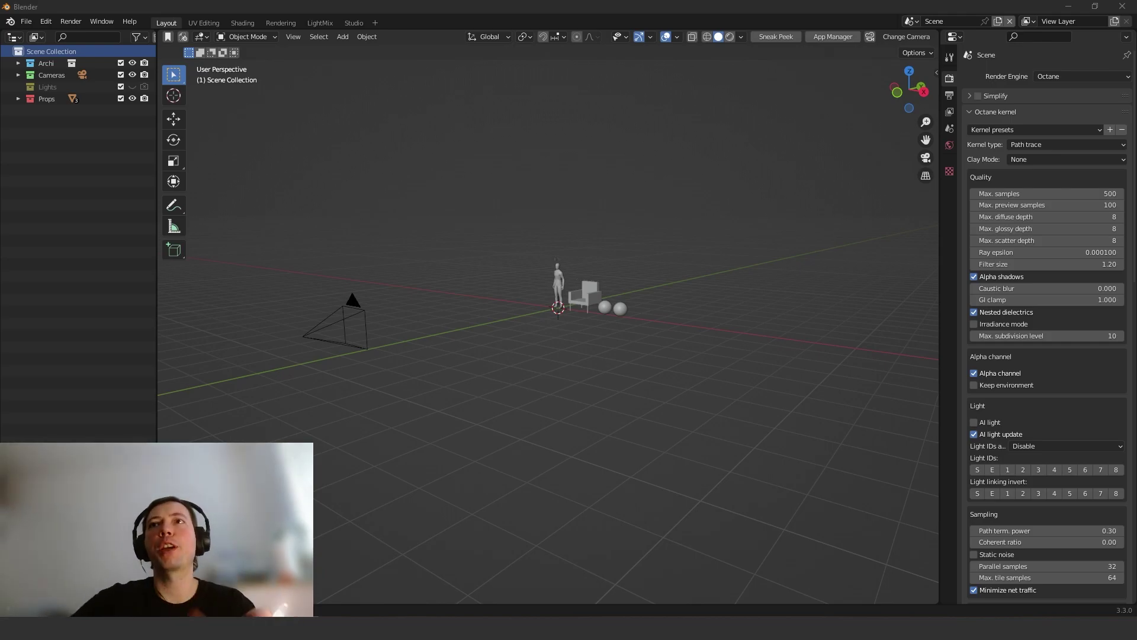
Try duplicating the human-and-armchair model about 3 m away in the negative X direction, and delete that copy
click(561, 284)
middle_drag(555, 320, 590, 328)
scroll(591, 317, up, 4)
shift+middle_drag(613, 271, 454, 364)
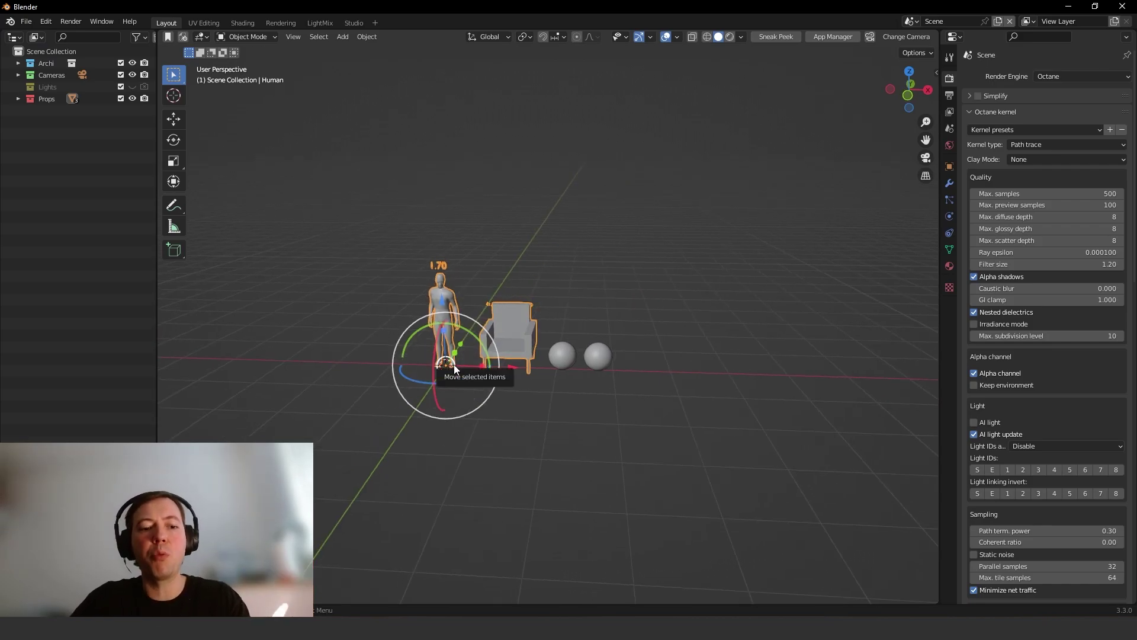
key(shift+d)
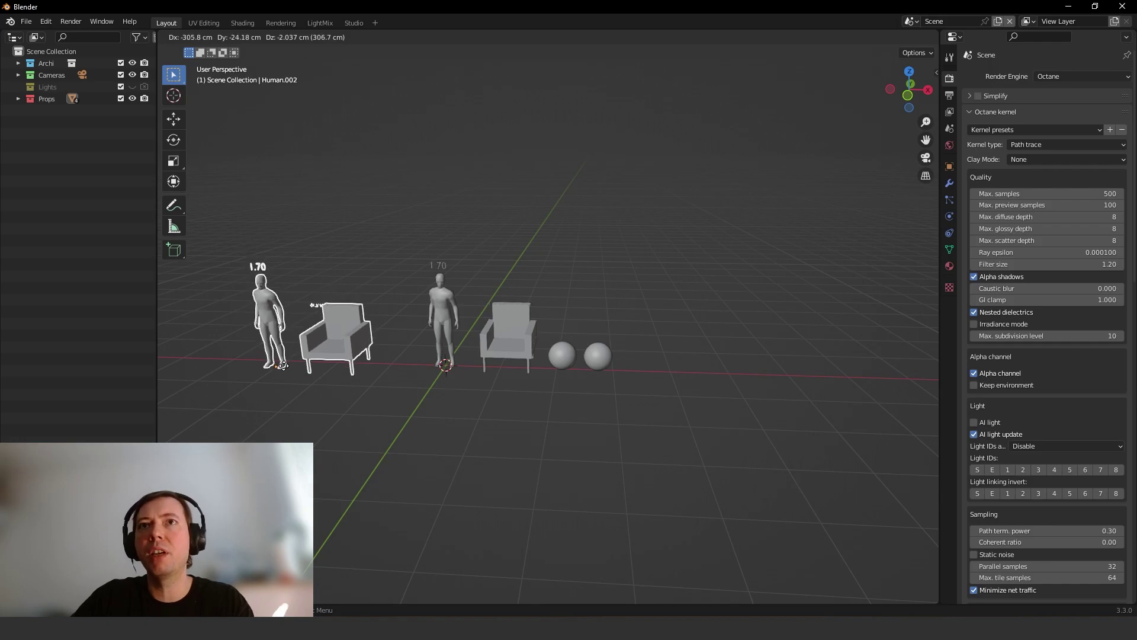
click(282, 366)
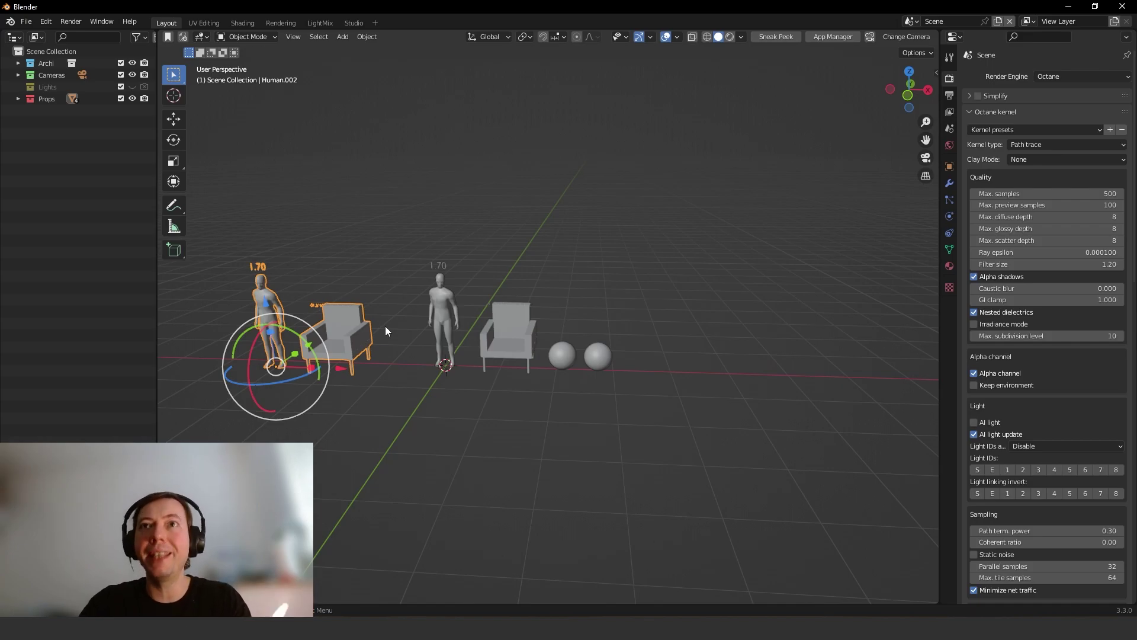
key(Delete)
Place a duplicate of the human-and-armchair model beside the original in the negative X direction
click(482, 340)
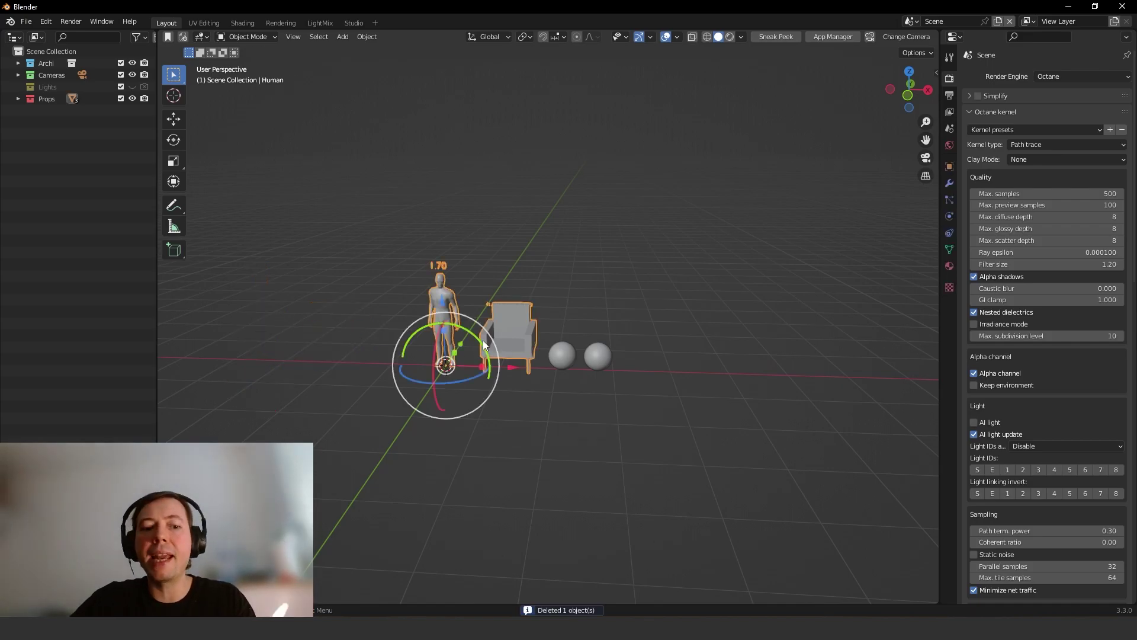
key(shift+d)
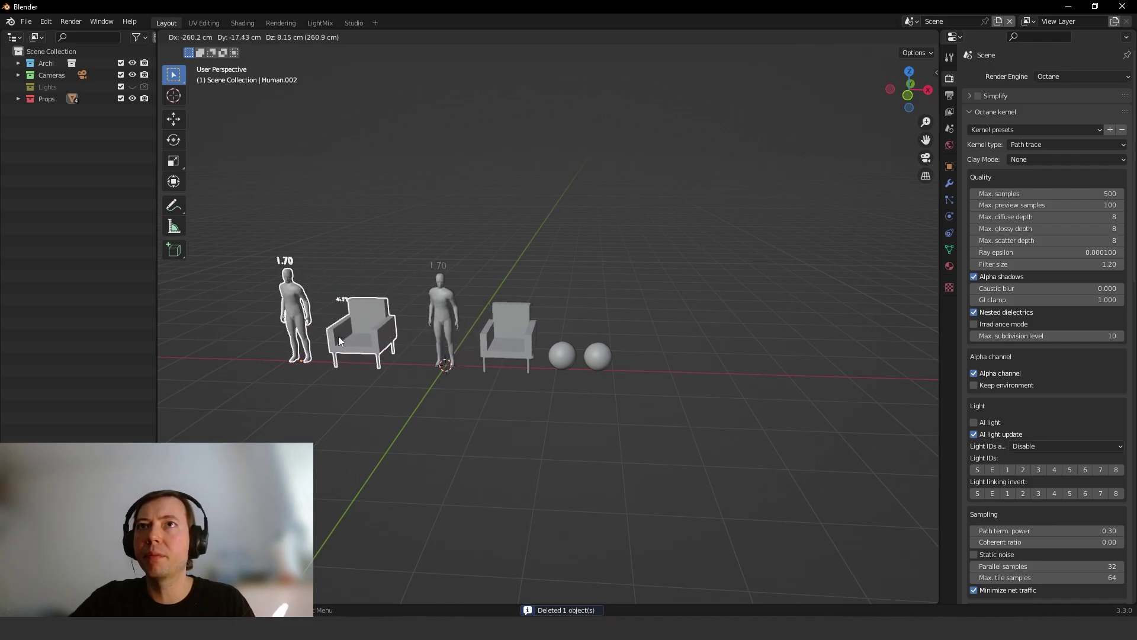
click(338, 336)
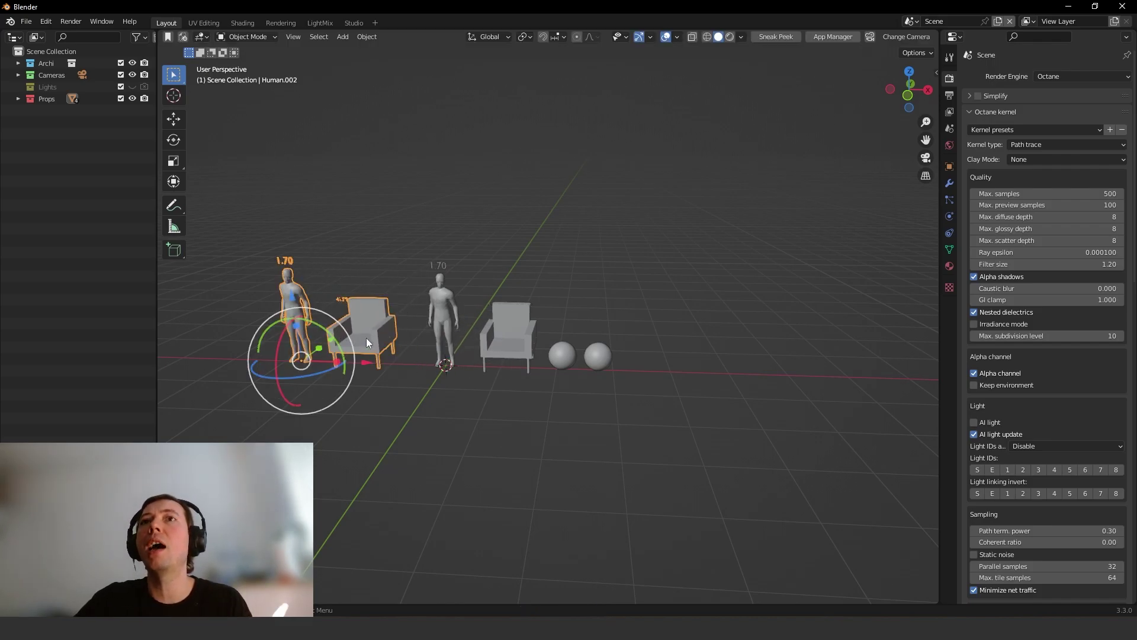
click(521, 343)
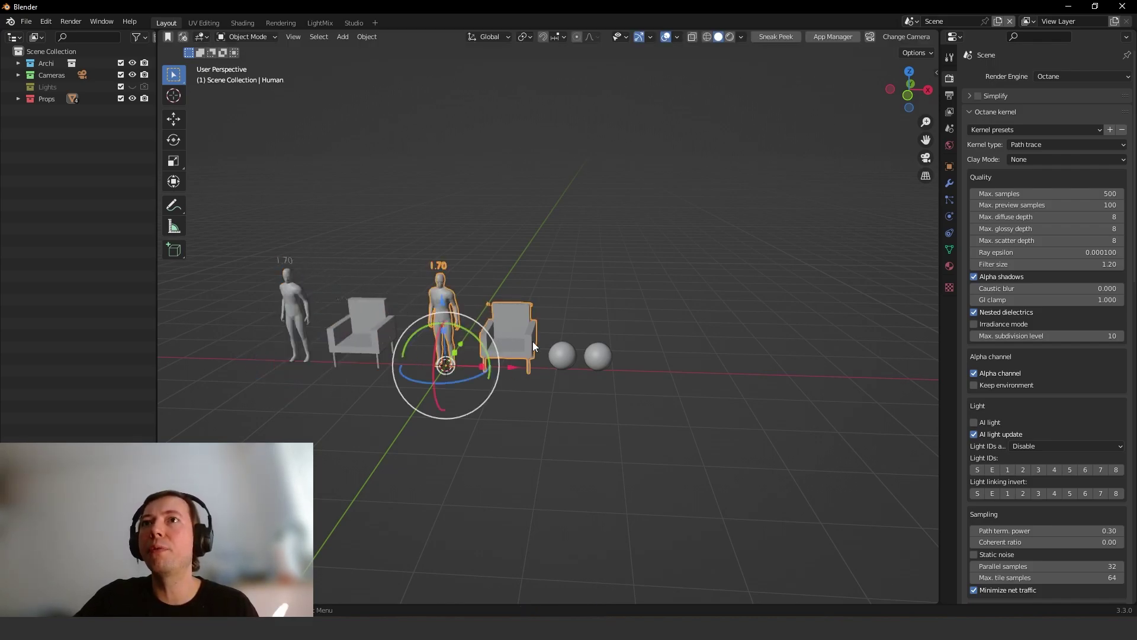
key(ctrl+z)
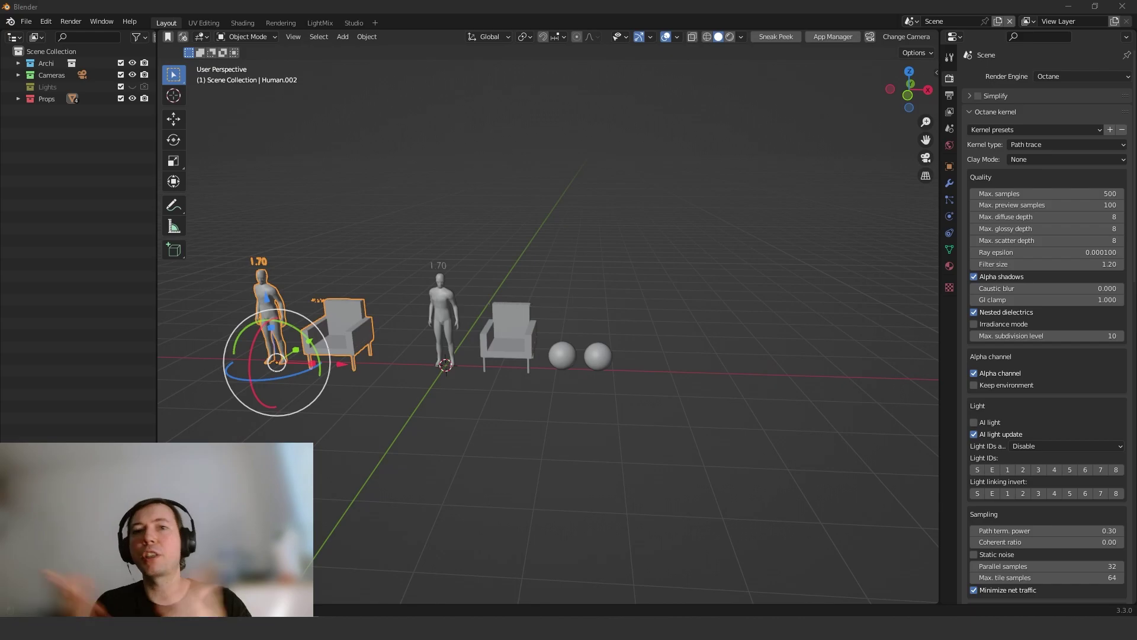
Duplicate the copied human and armchair once more along negative X, and repeat the duplication 19 times to form a long row
middle_drag(370, 329, 469, 306)
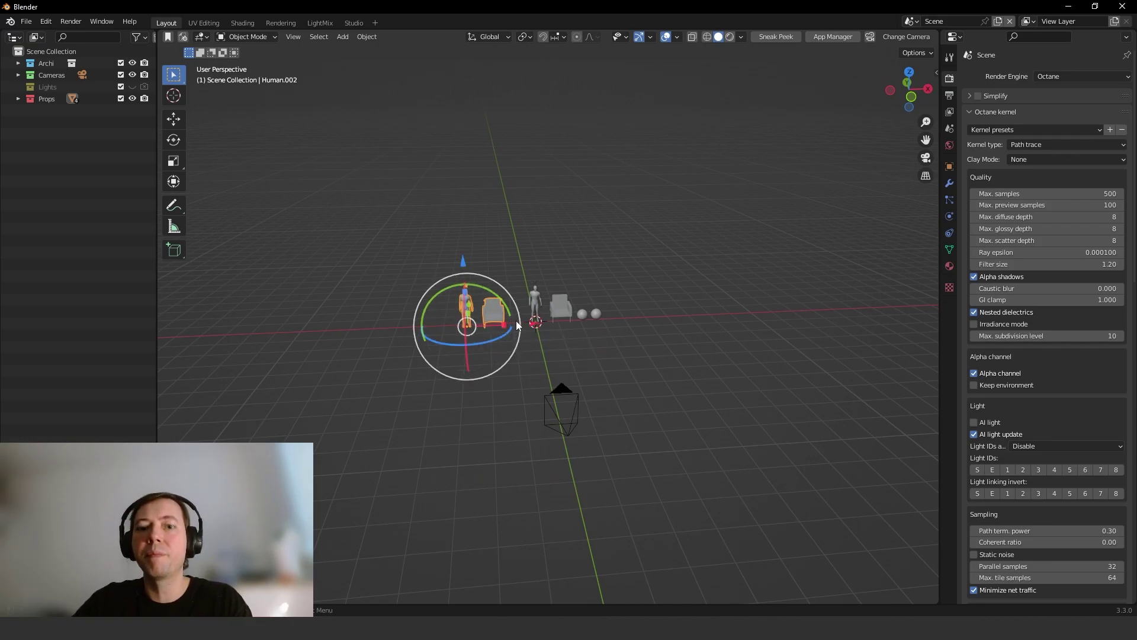
key(shift+d)
click(458, 314)
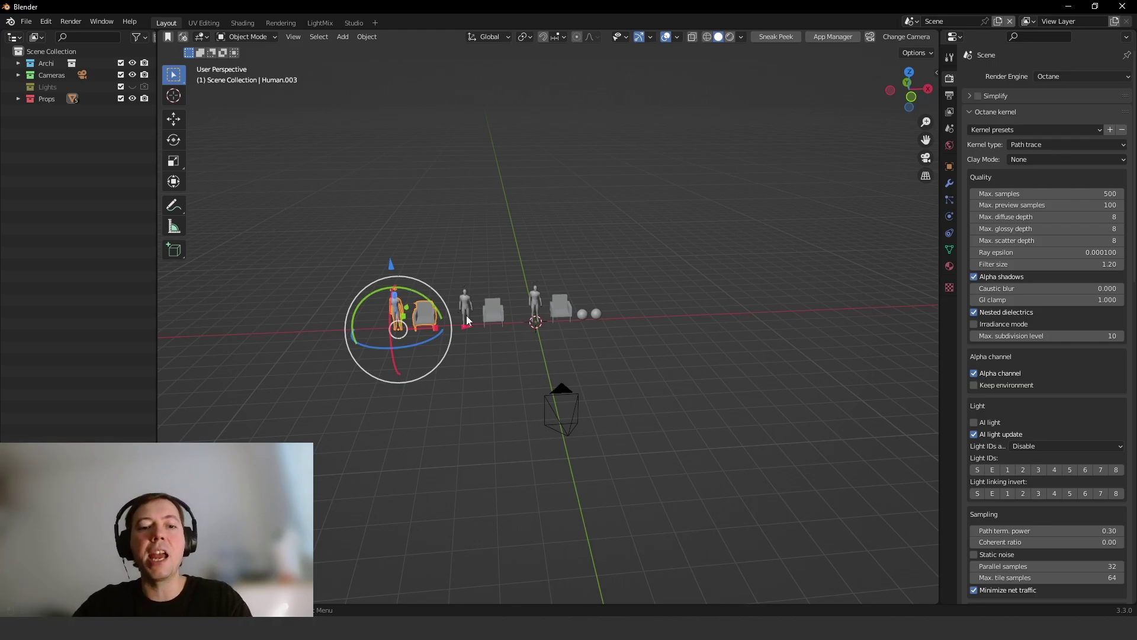
key(shift+r)
key(shift+r)
key(shift+r)
key(shift+r)
key(shift+r)
key(shift+r)
key(shift+r)
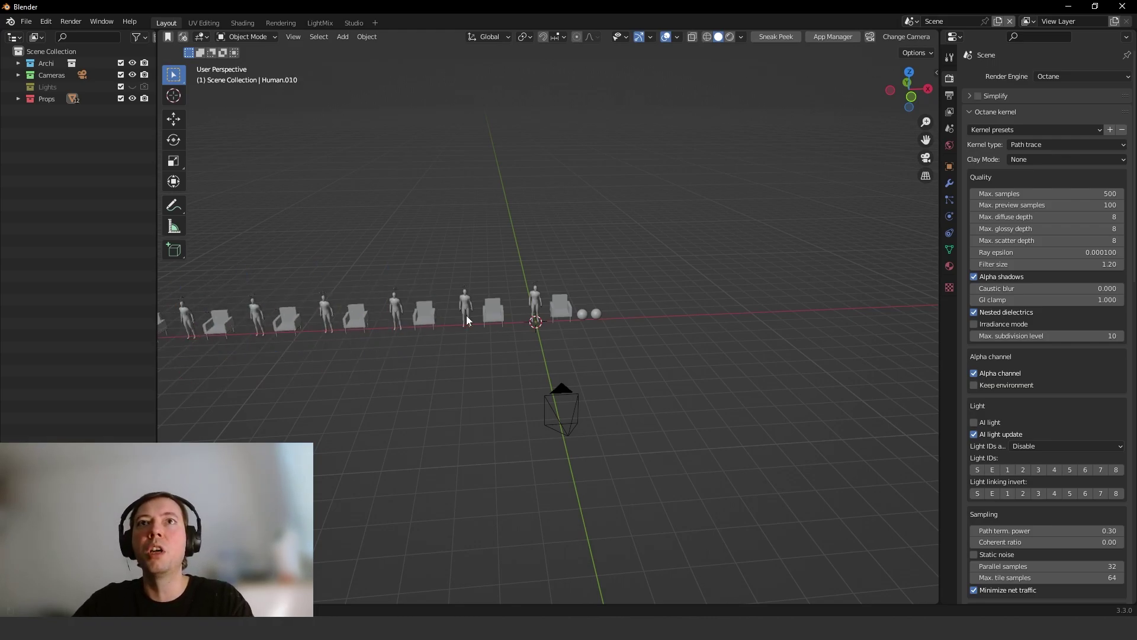
scroll(467, 315, down, 4)
key(shift+r)
key(shift+r)
key(shift+r)
key(shift+r)
key(shift+r)
key(shift+r)
key(shift+r)
key(shift+r)
key(shift+r)
key(shift+r)
key(shift+r)
key(shift+r)
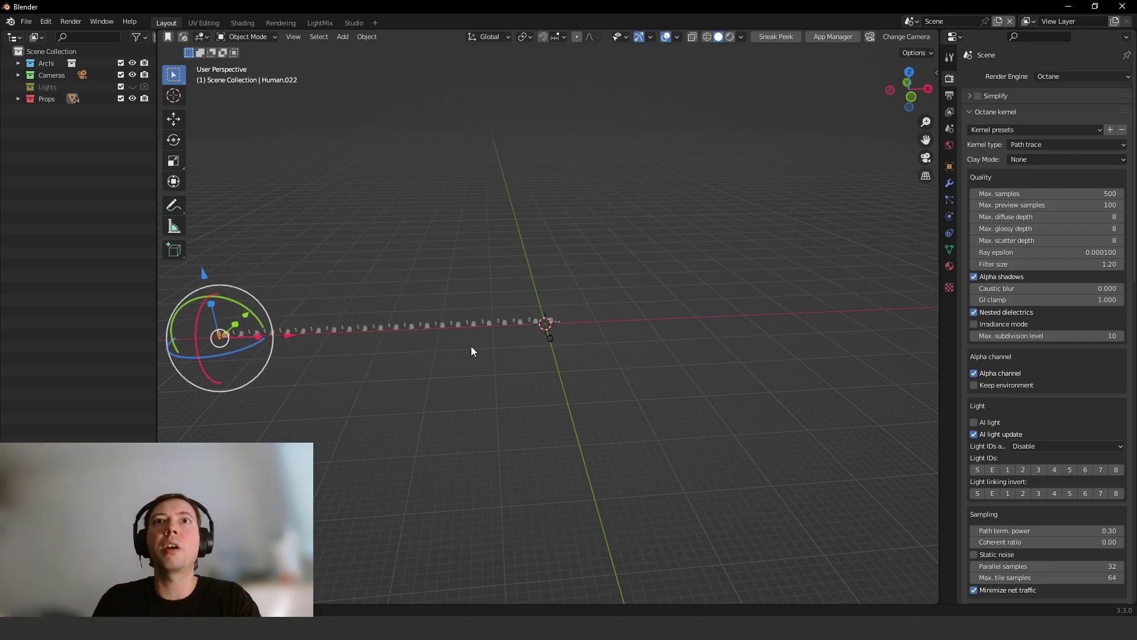
Paste four more copies of the human-and-armchair model at the far end of the row
scroll(471, 346, up, 6)
shift+middle_drag(471, 346, 578, 311)
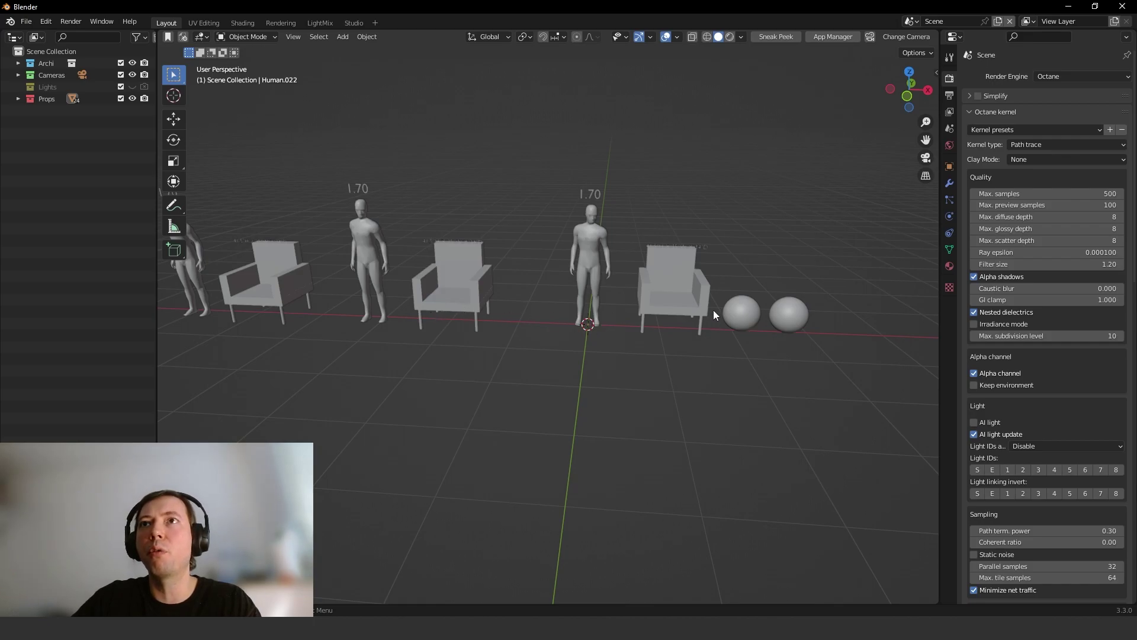
scroll(540, 306, down, 4)
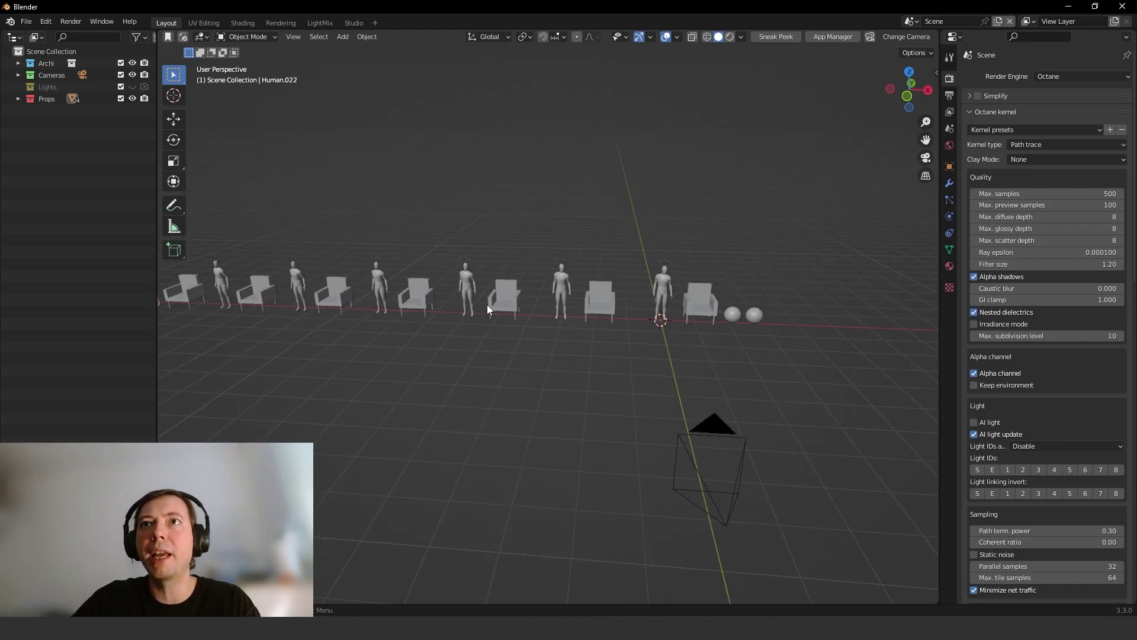
shift+middle_drag(351, 311, 620, 338)
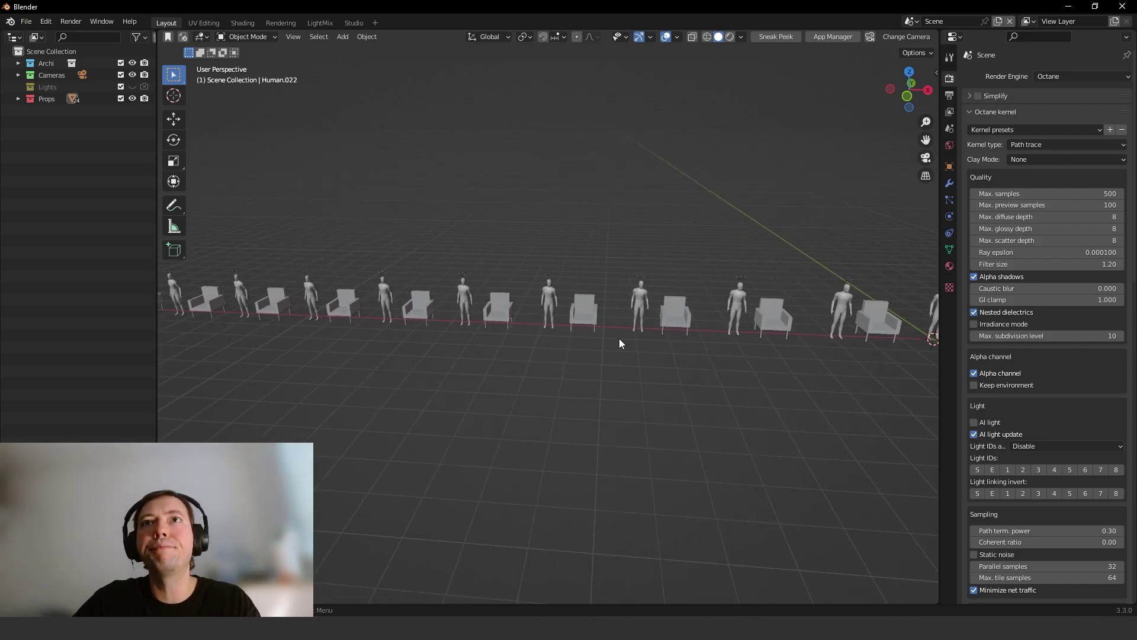
shift+middle_drag(347, 320, 590, 346)
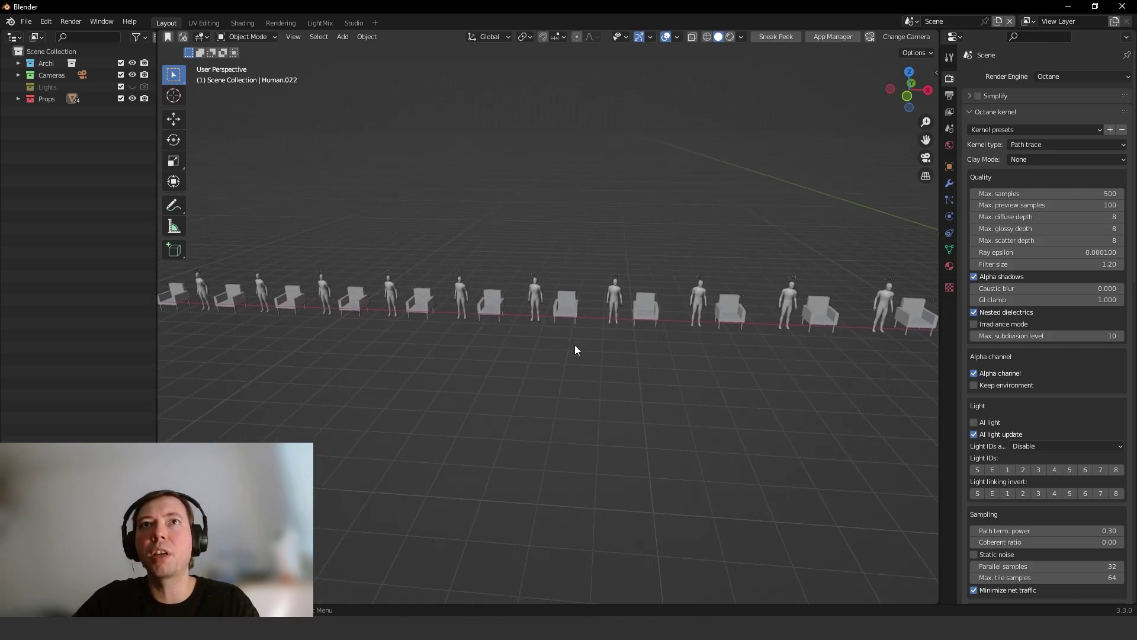
key(ctrl+v)
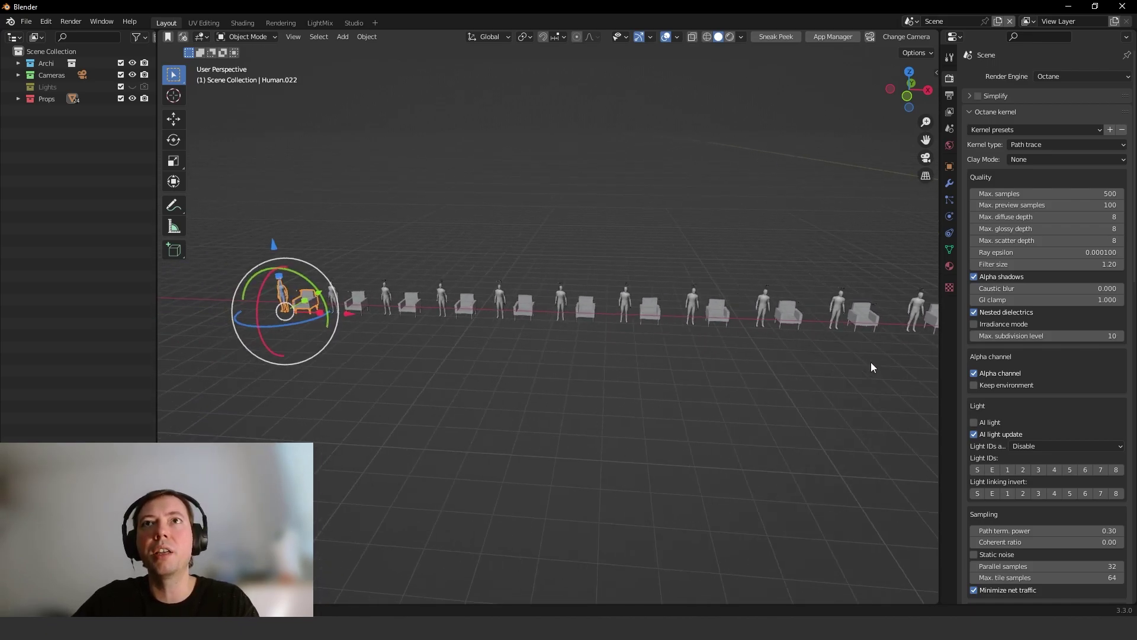
key(ctrl+v)
key(ctrl+v)
key(ctrl+v)
middle_drag(410, 324, 357, 332)
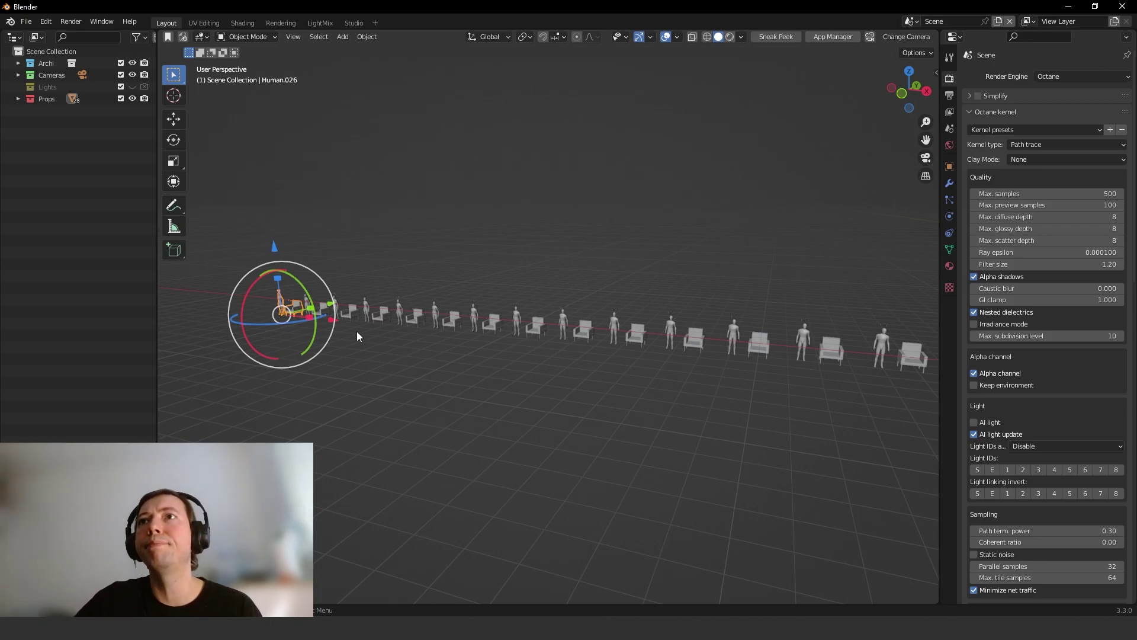
Select the original human-and-armchair model at the world origin
middle_drag(632, 312, 441, 336)
click(463, 335)
scroll(355, 380, down, 5)
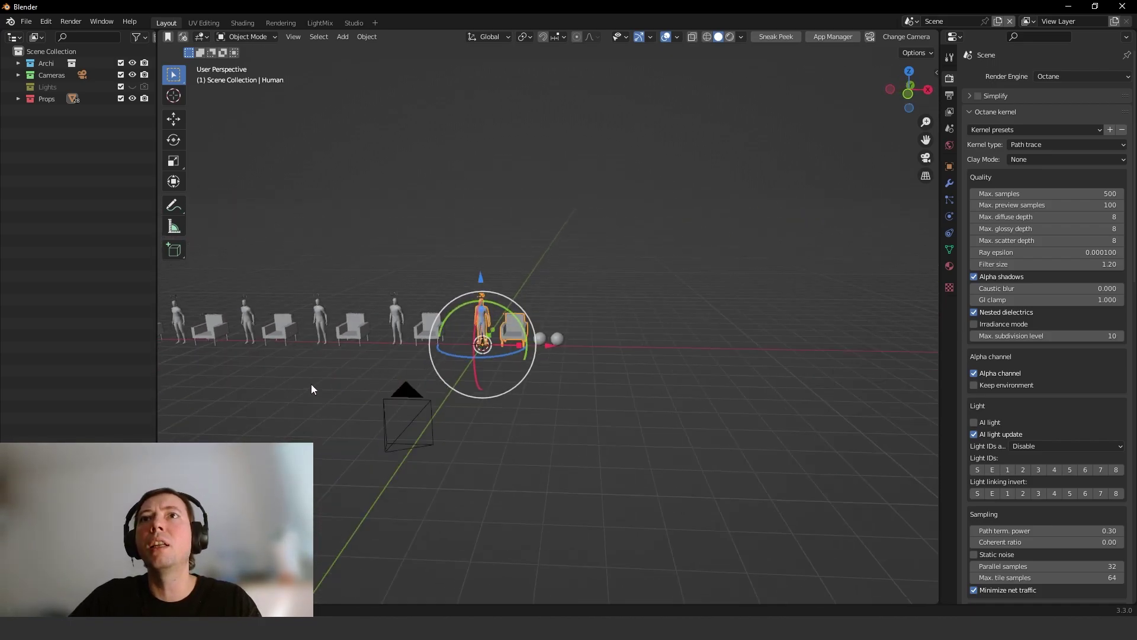
scroll(308, 379, up, 3)
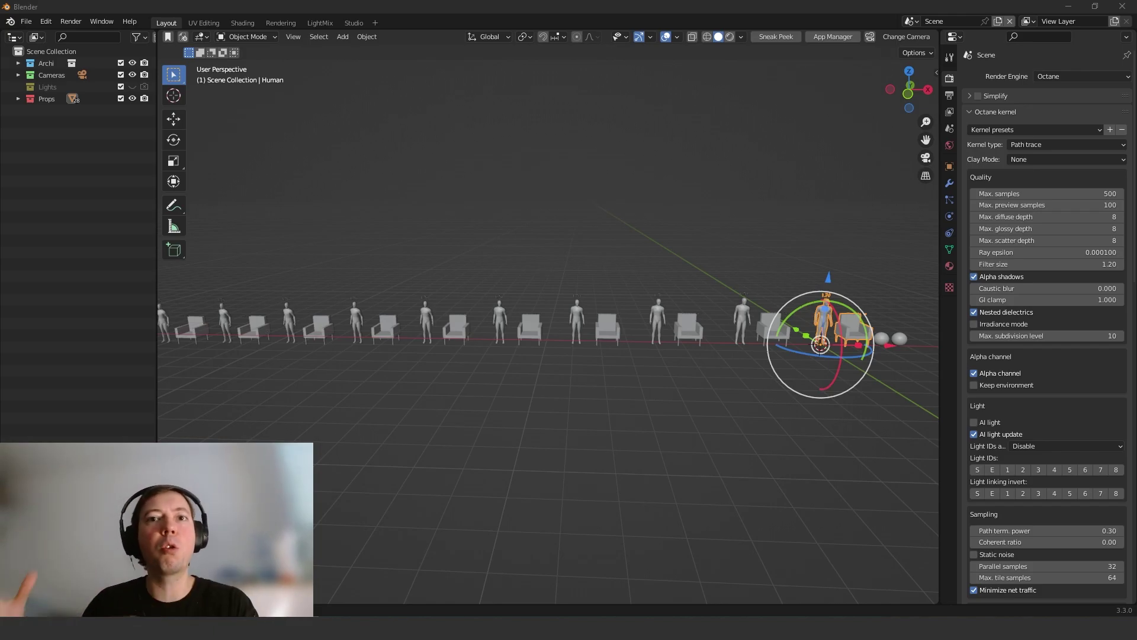
Switch between the Archi and Props collections, leaving Archi as the active collection
click(49, 66)
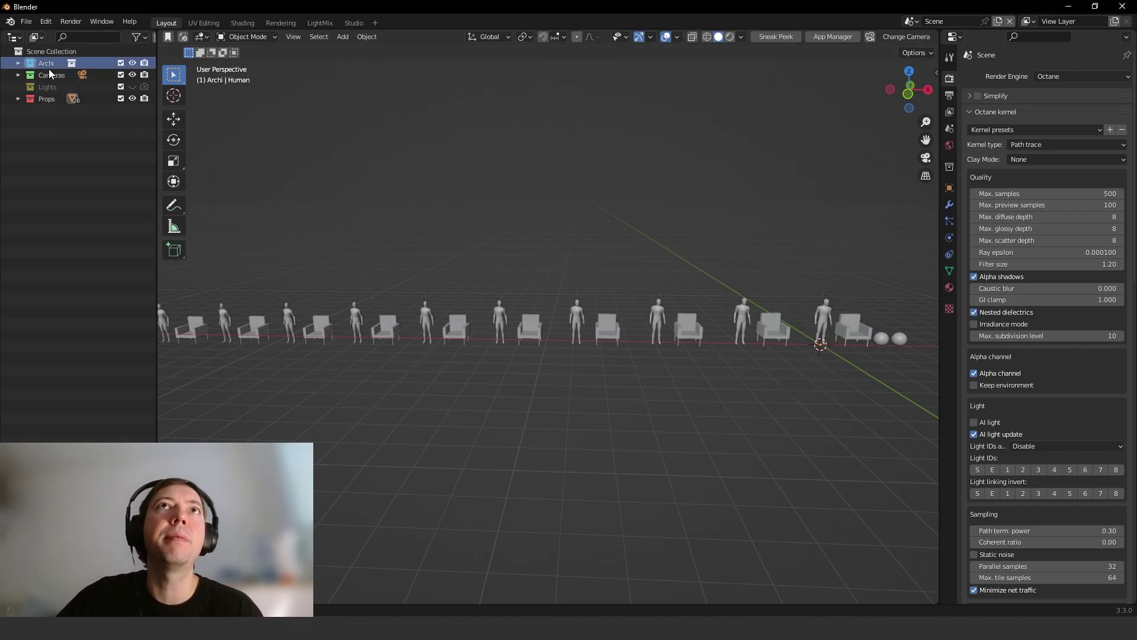
click(39, 100)
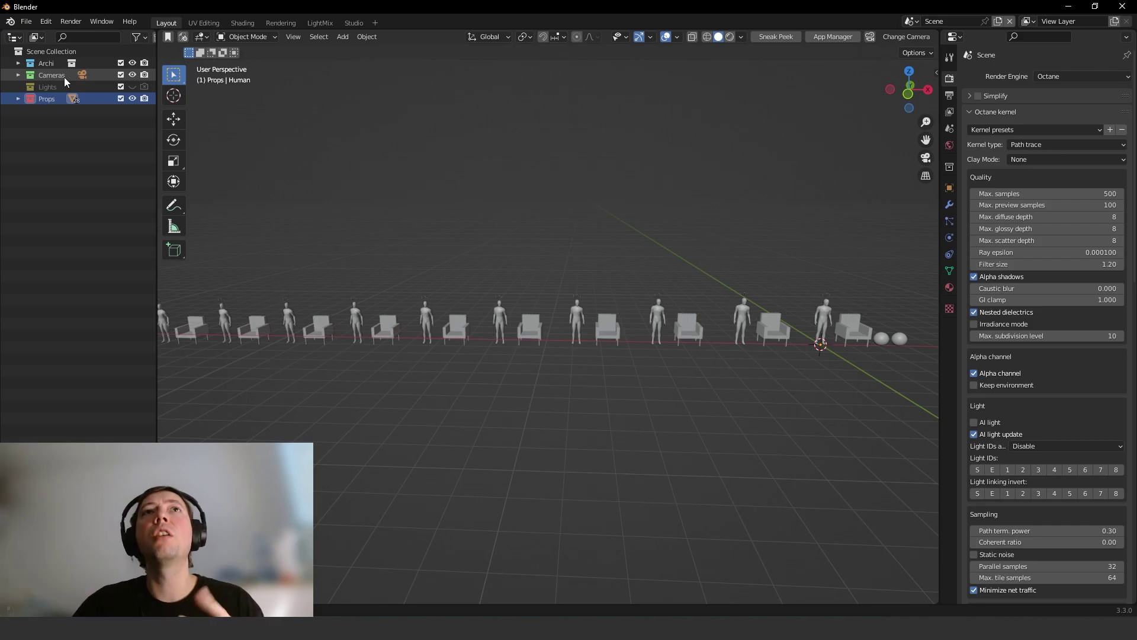
click(55, 63)
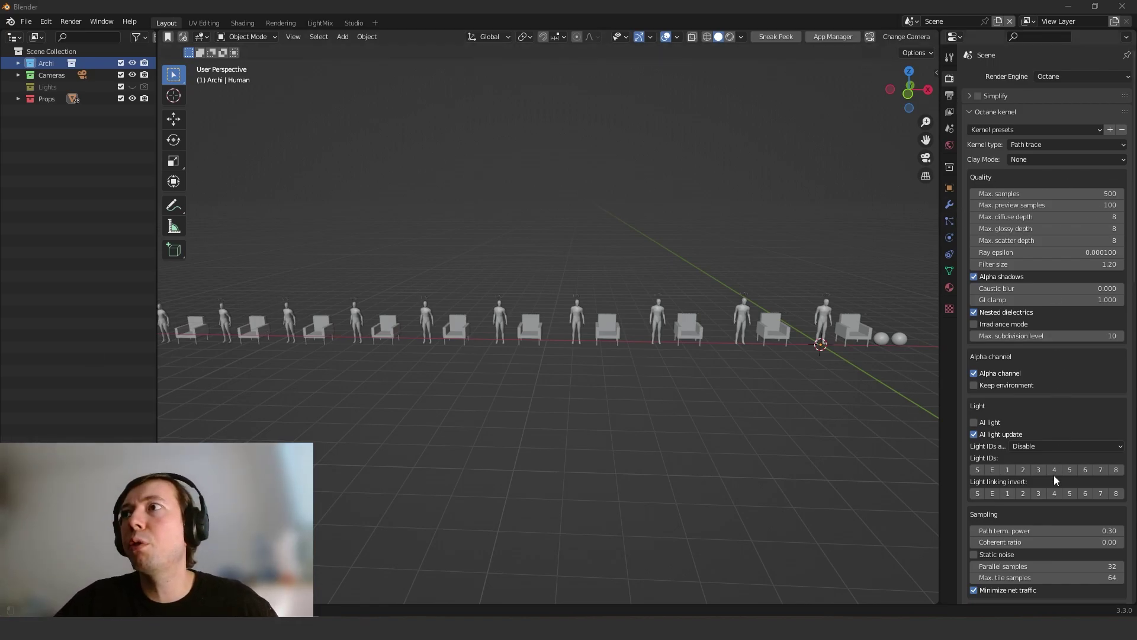
Expand the Octane Out Of Core section in the render settings
scroll(1054, 475, down, 20)
scroll(1058, 487, down, 8)
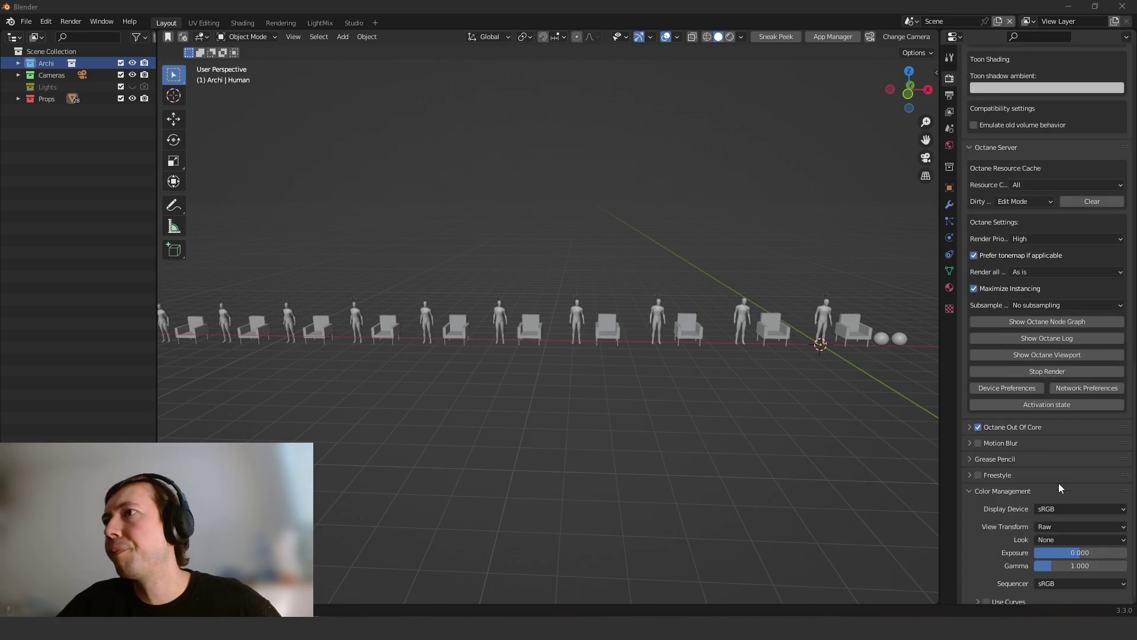
click(970, 427)
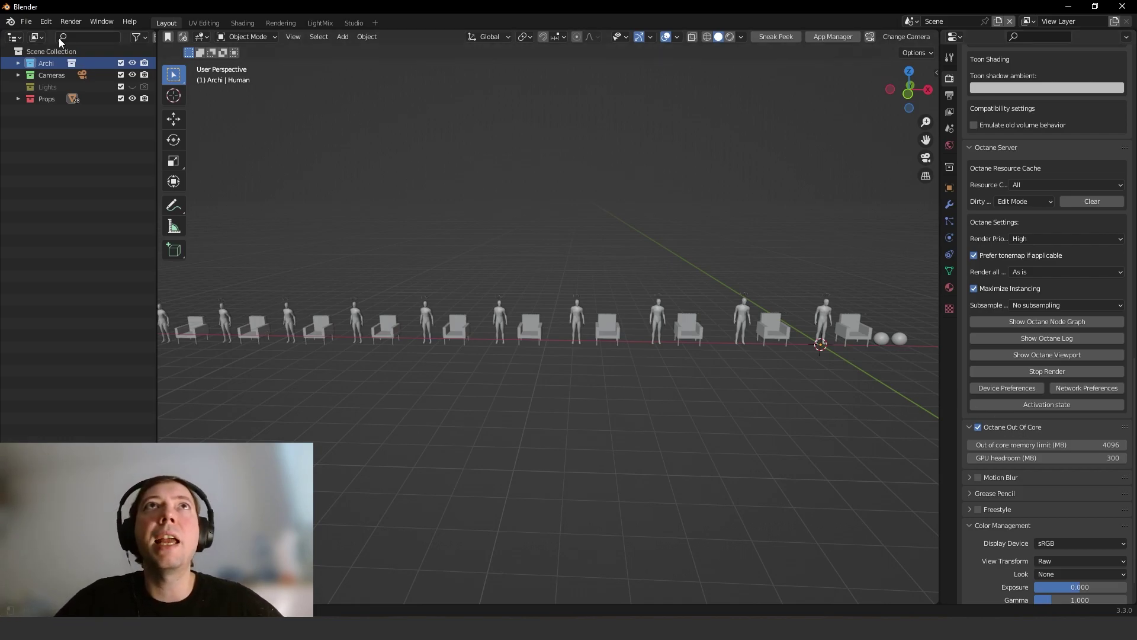
click(32, 26)
mouse_move(76, 211)
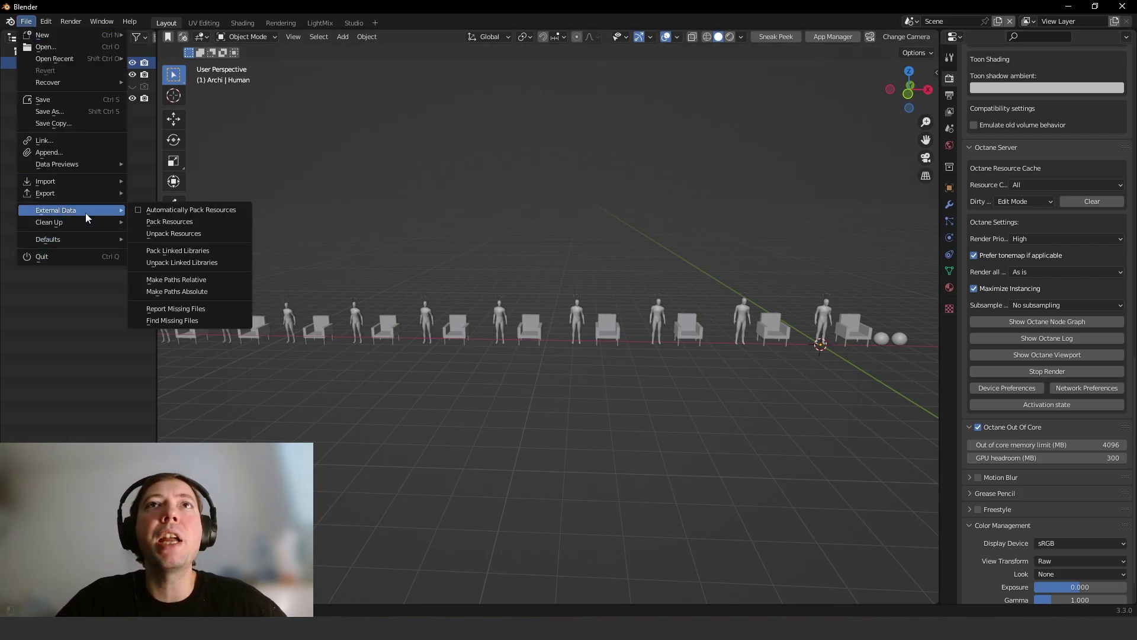
mouse_move(82, 233)
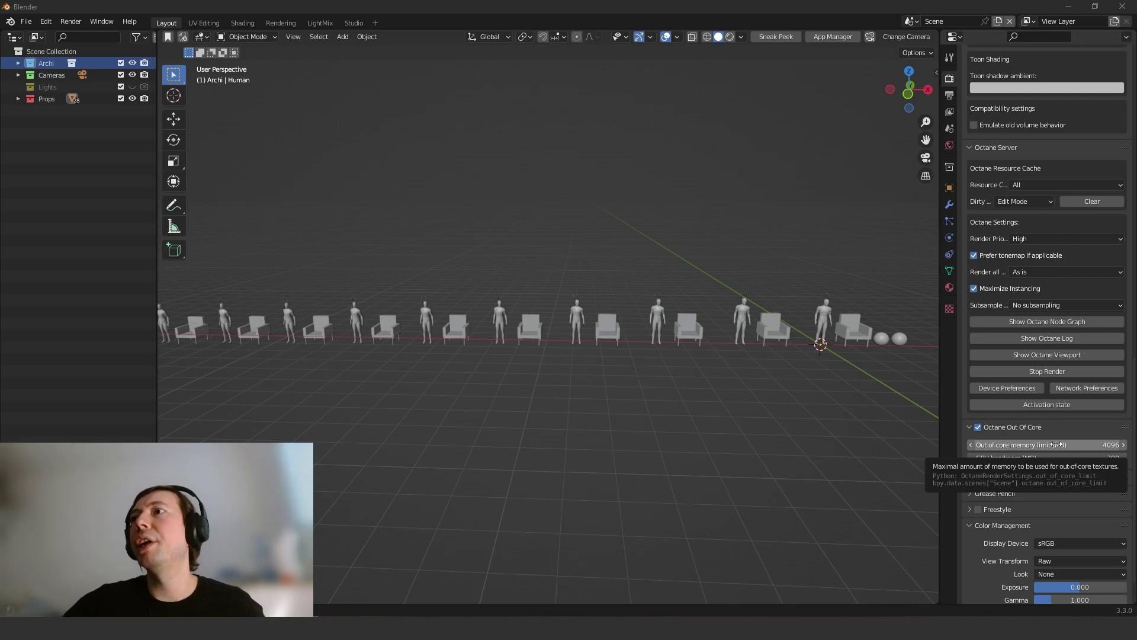
Set the Octane out-of-core memory limit to 22000 MB
click(1036, 446)
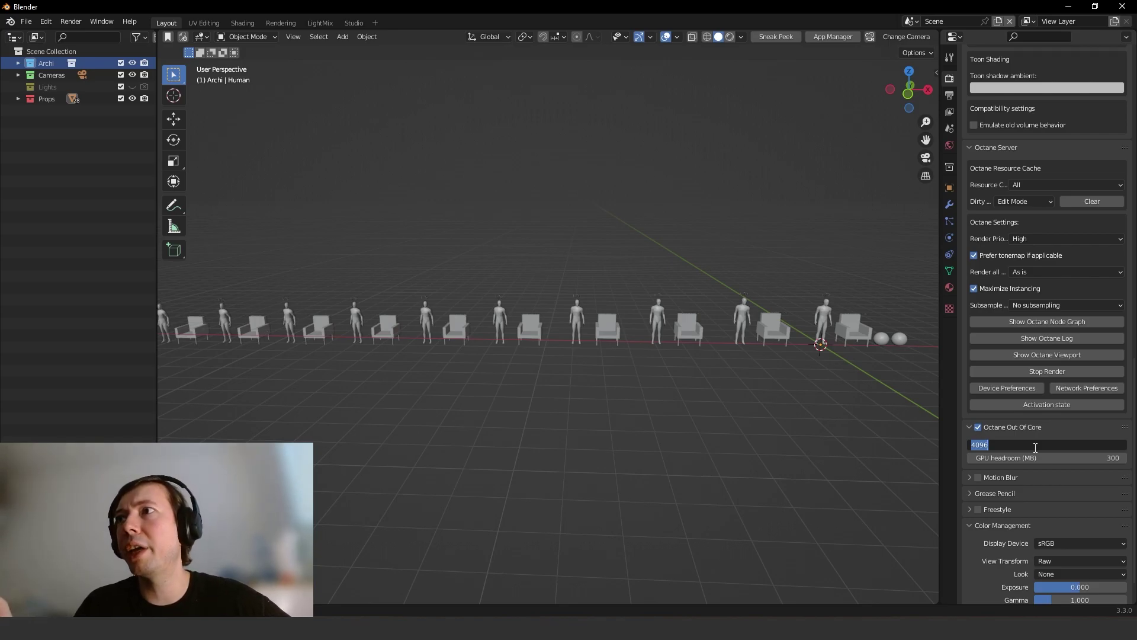
text(22000)
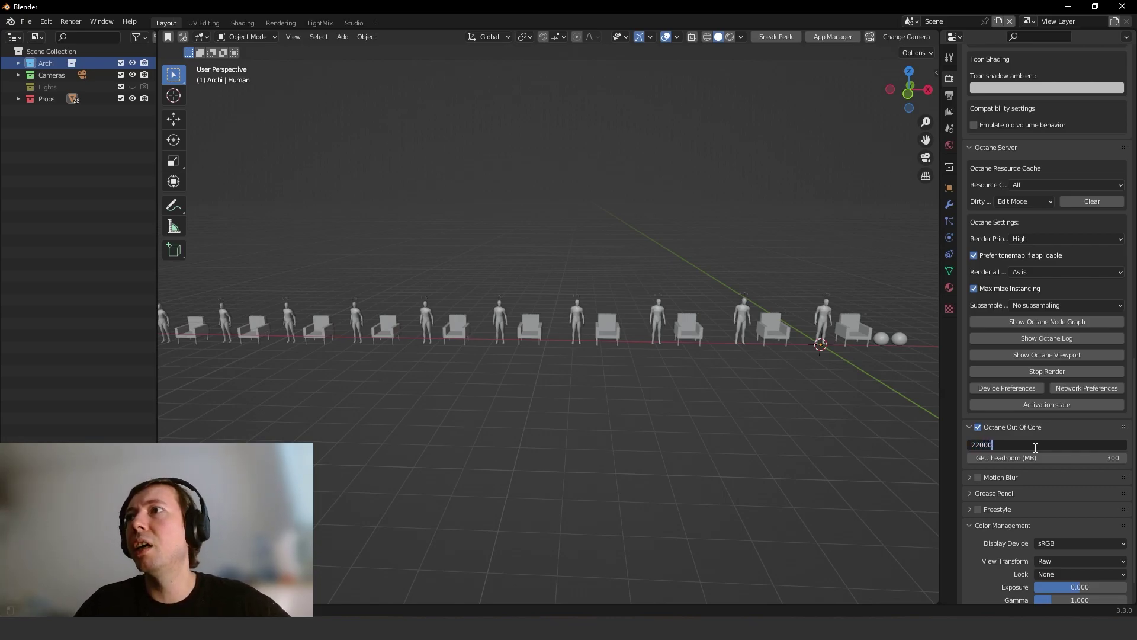
key(Return)
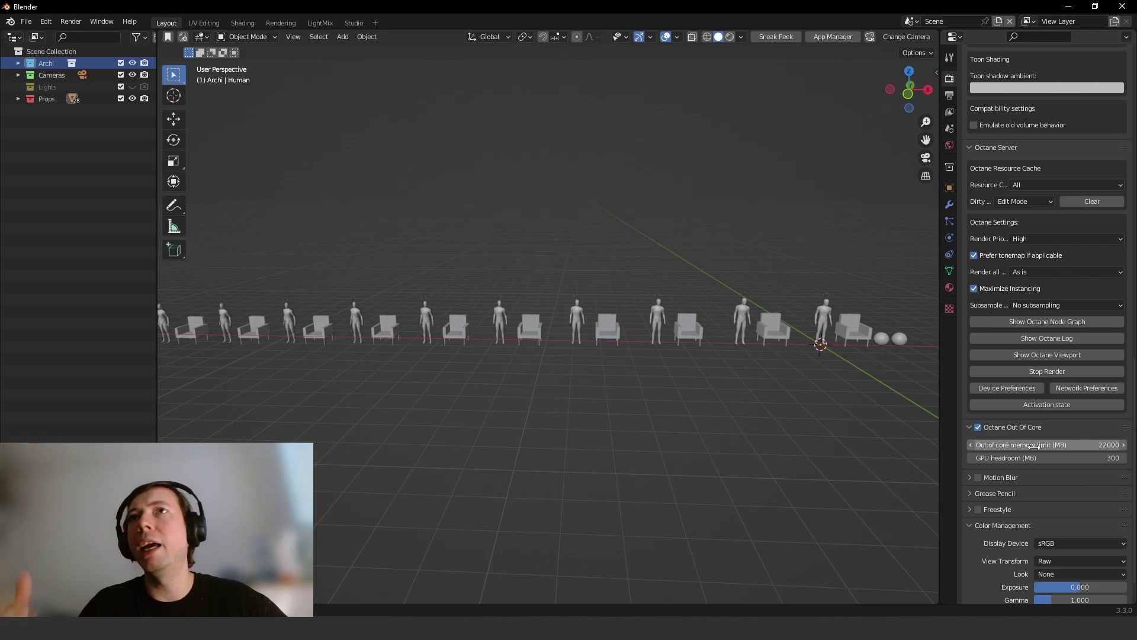